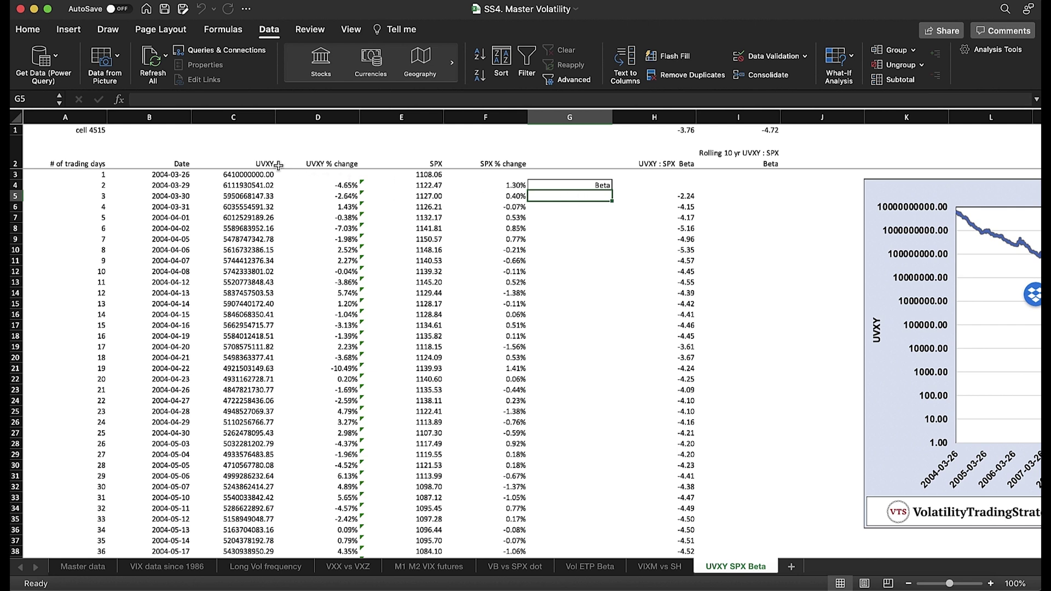
# Show the UVXY price column on the UVXY SPX Beta sheet
pyautogui.click(242, 158)
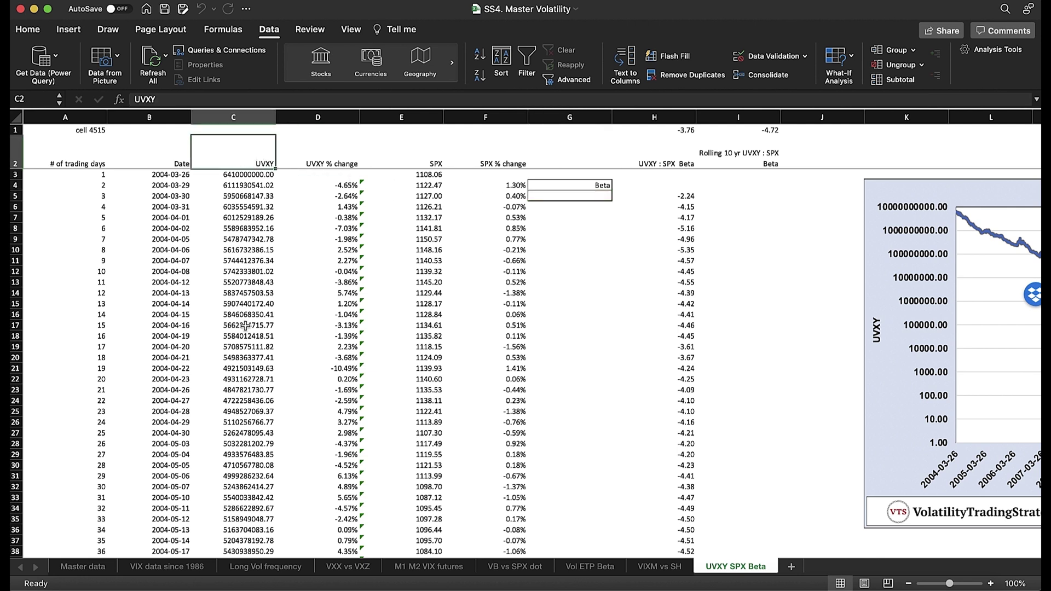
pyautogui.click(406, 146)
pyautogui.moveTo(406, 146); pyautogui.dragTo(421, 402)
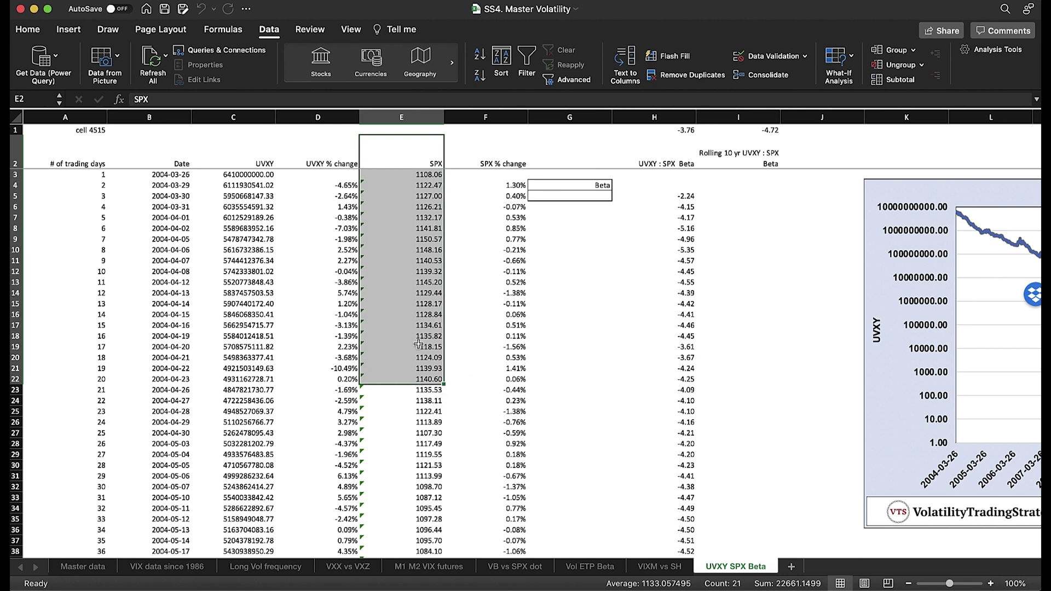
pyautogui.click(403, 157)
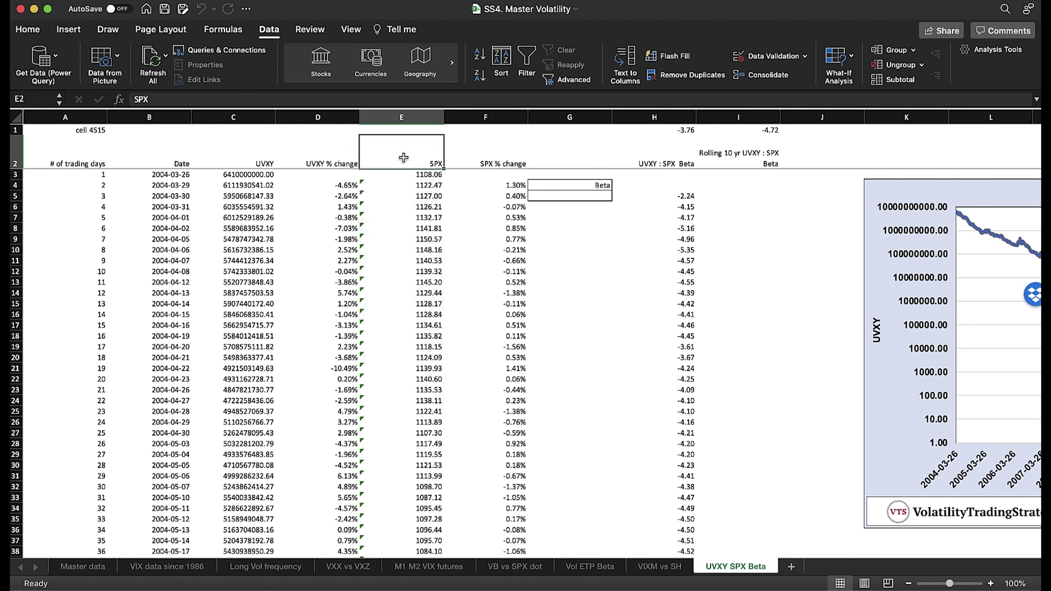
pyautogui.hscroll(10, 566, 315)
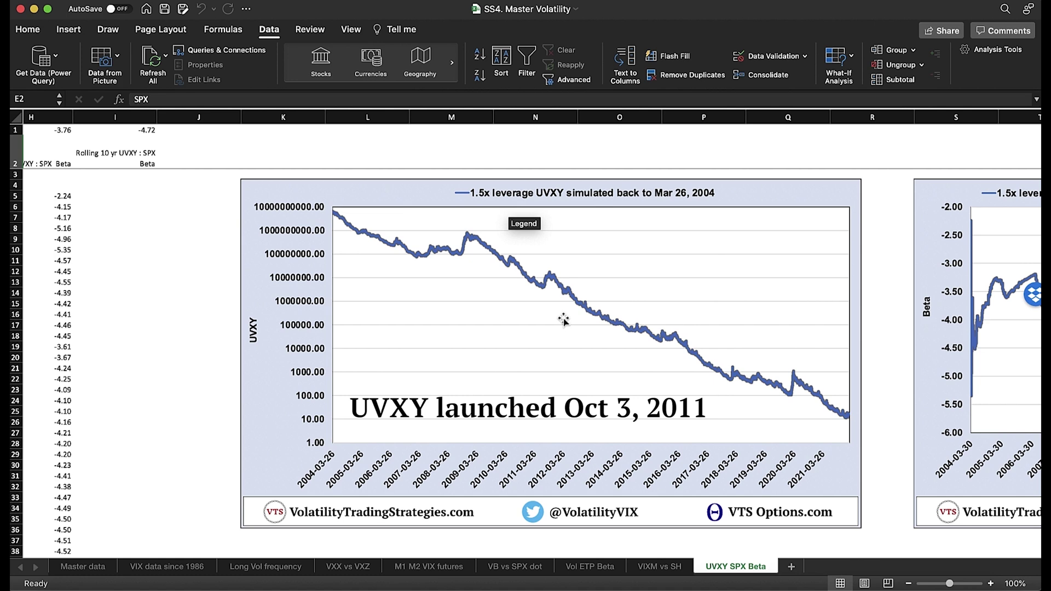
pyautogui.hscroll(-10, 564, 321)
pyautogui.click(168, 175)
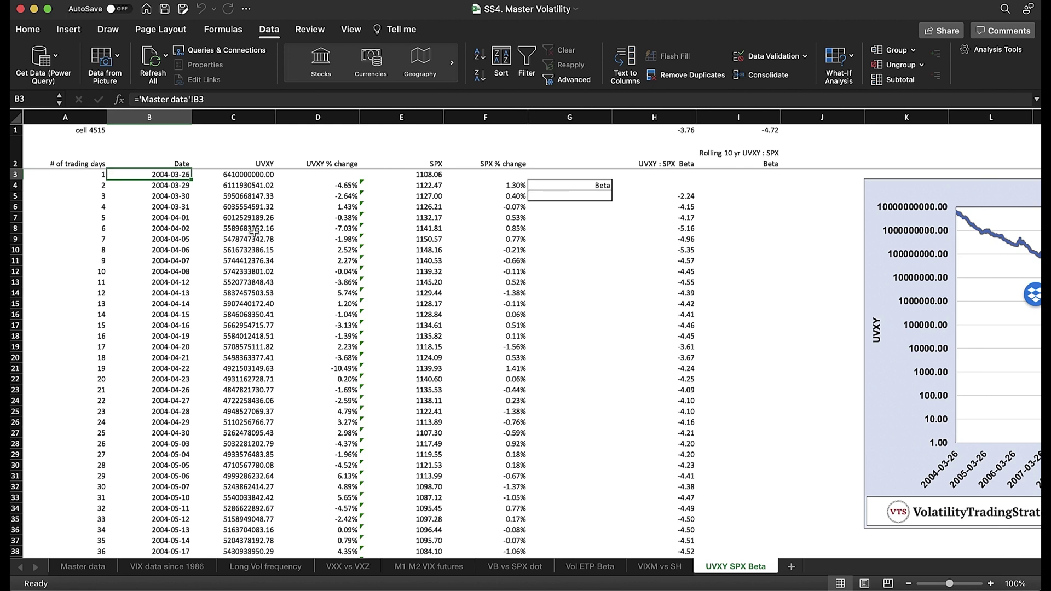
pyautogui.hscroll(8, 254, 233)
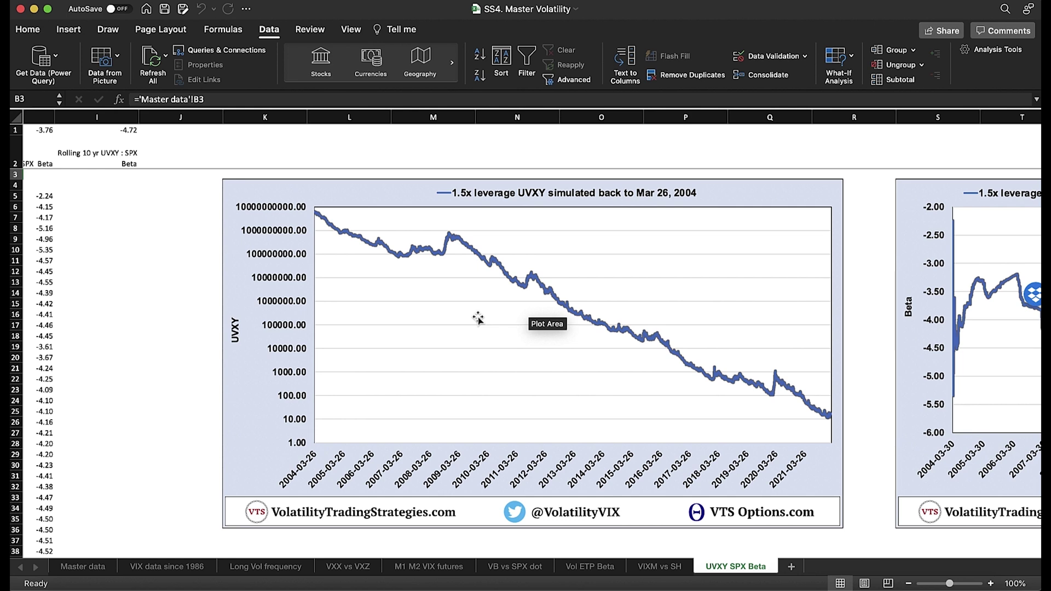
pyautogui.hscroll(-10, 478, 318)
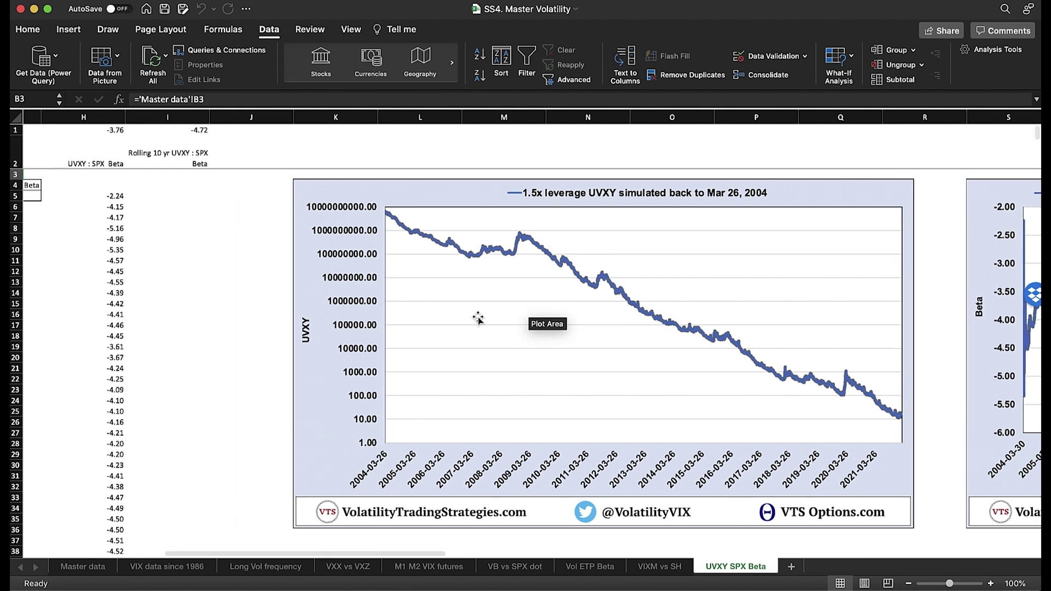
pyautogui.click(564, 197)
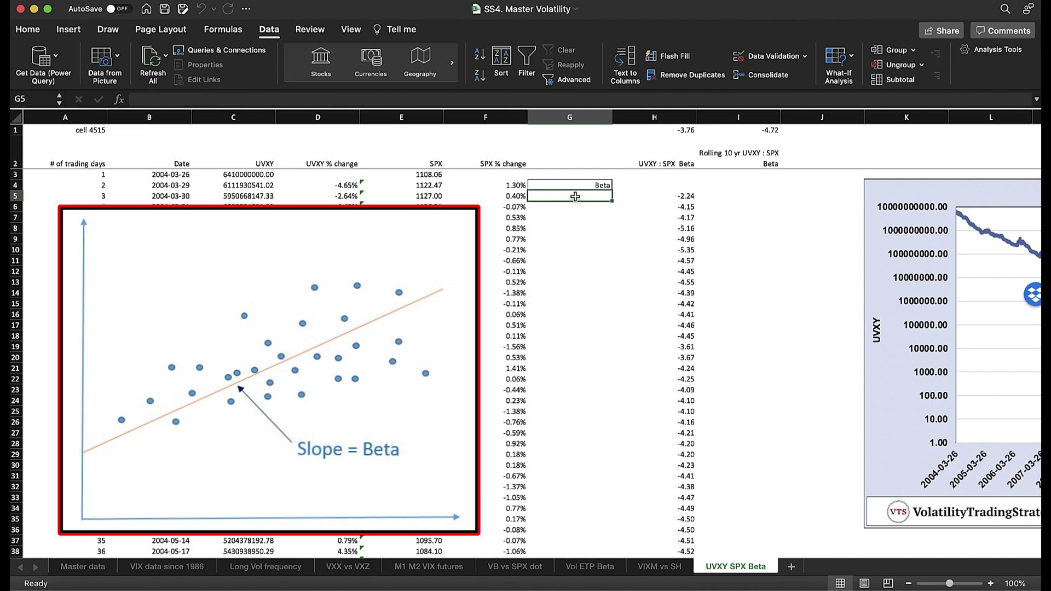
pyautogui.moveTo(350, 187); pyautogui.dragTo(347, 354)
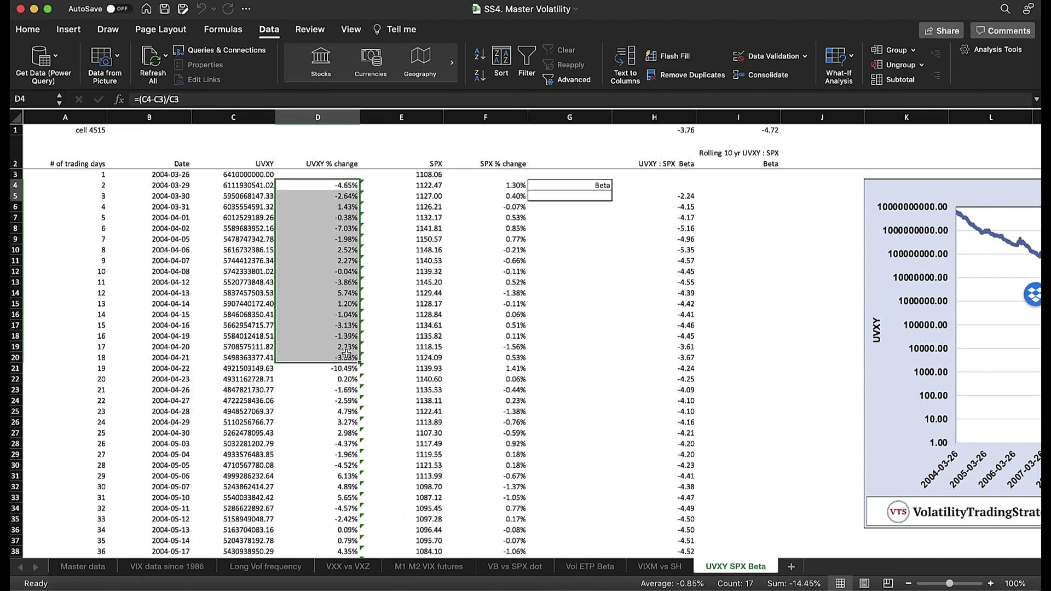
pyautogui.moveTo(512, 186); pyautogui.dragTo(512, 345)
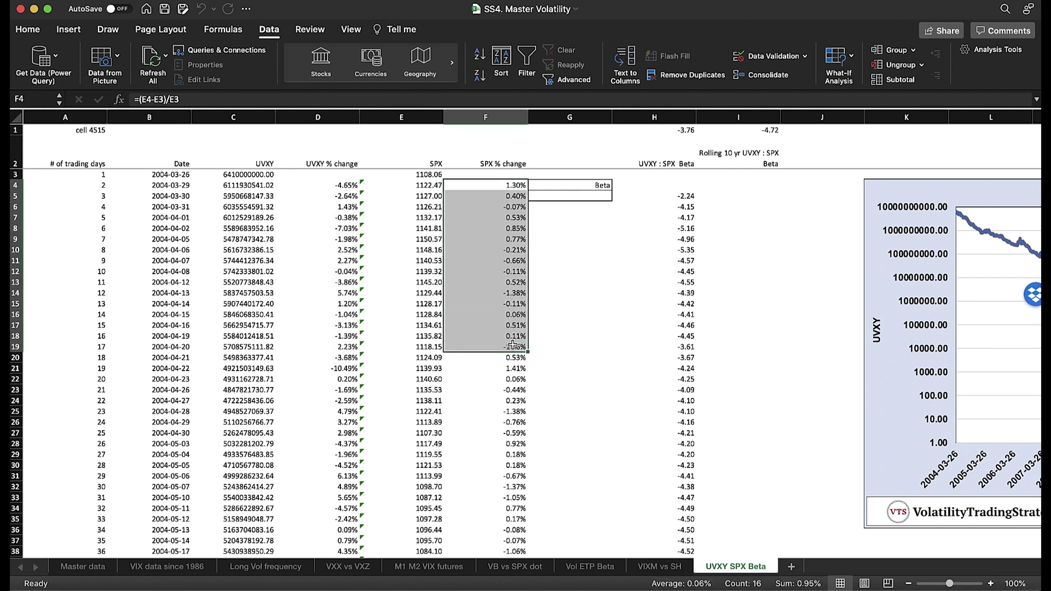
pyautogui.click(565, 198)
pyautogui.scroll(-10, 456, 289)
pyautogui.scroll(10, 456, 289)
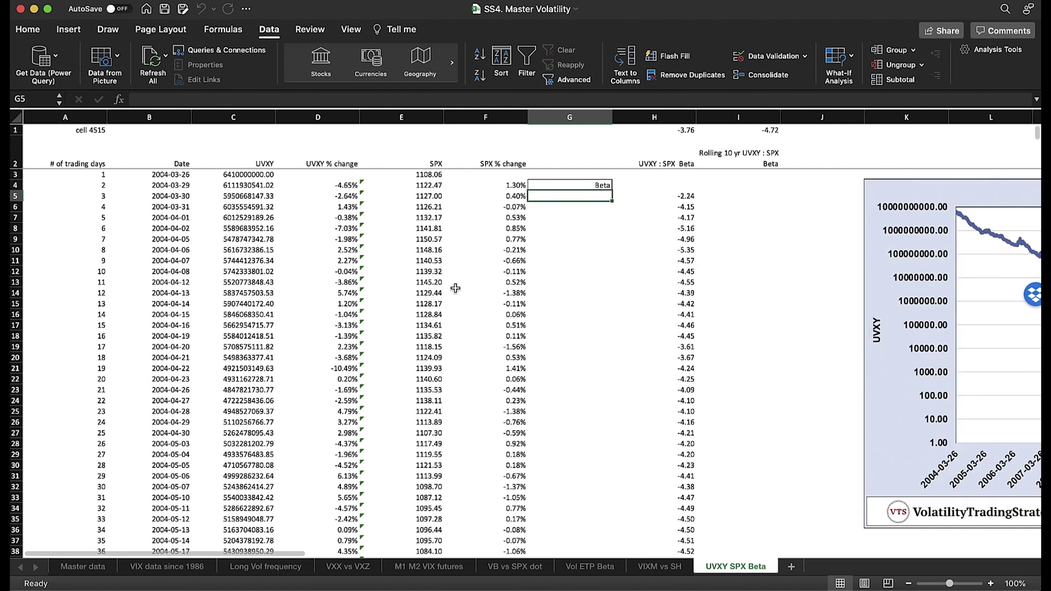
pyautogui.click(86, 132)
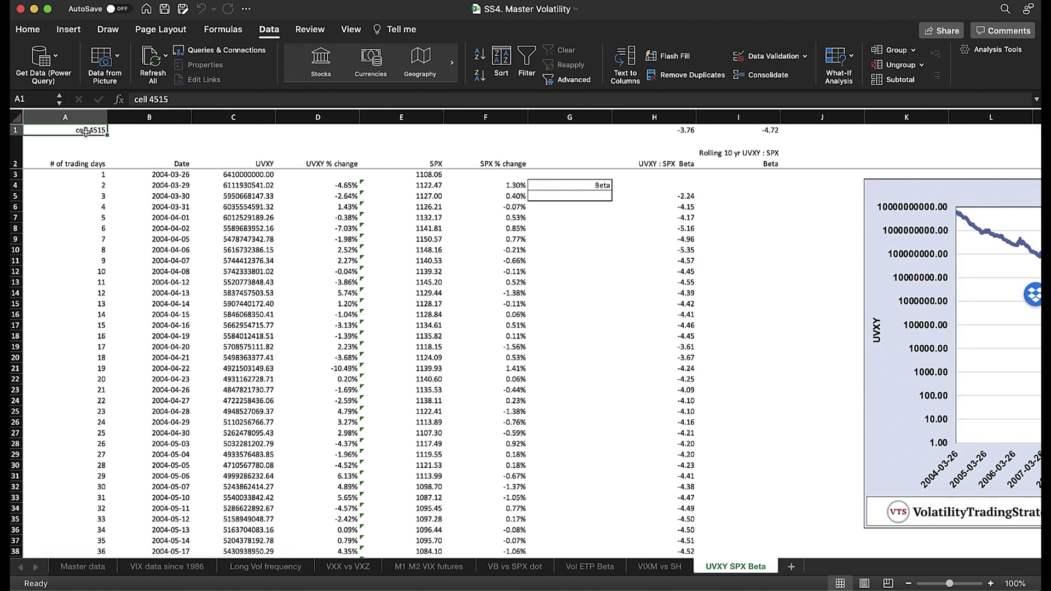
pyautogui.click(565, 195)
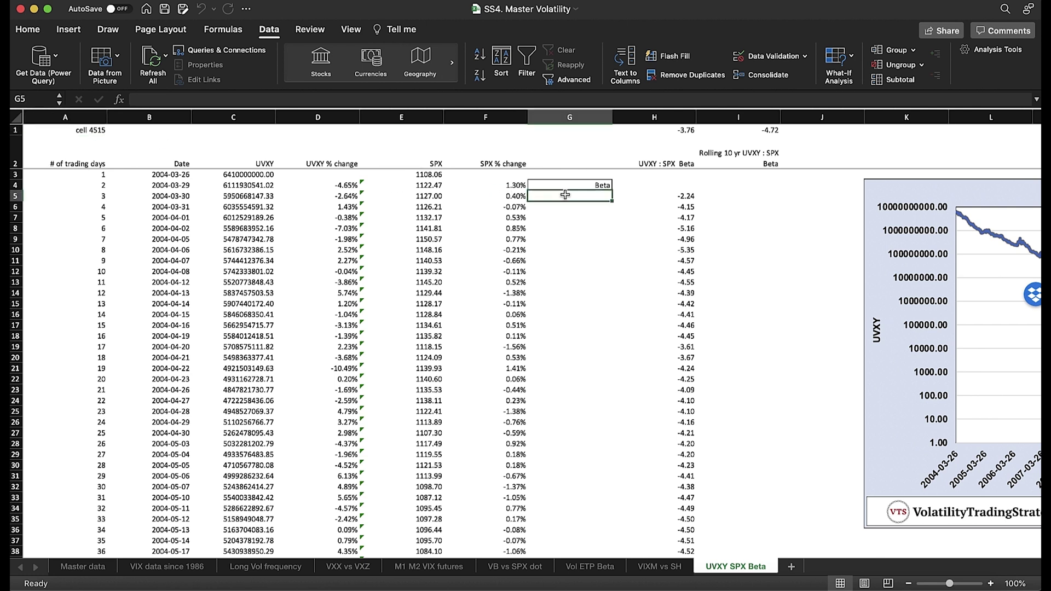
# Enter =SLOPE(D4:D4515,F4:F4515) in G5, giving a UVXY:SPX beta of -3.76
pyautogui.write('=slope(')
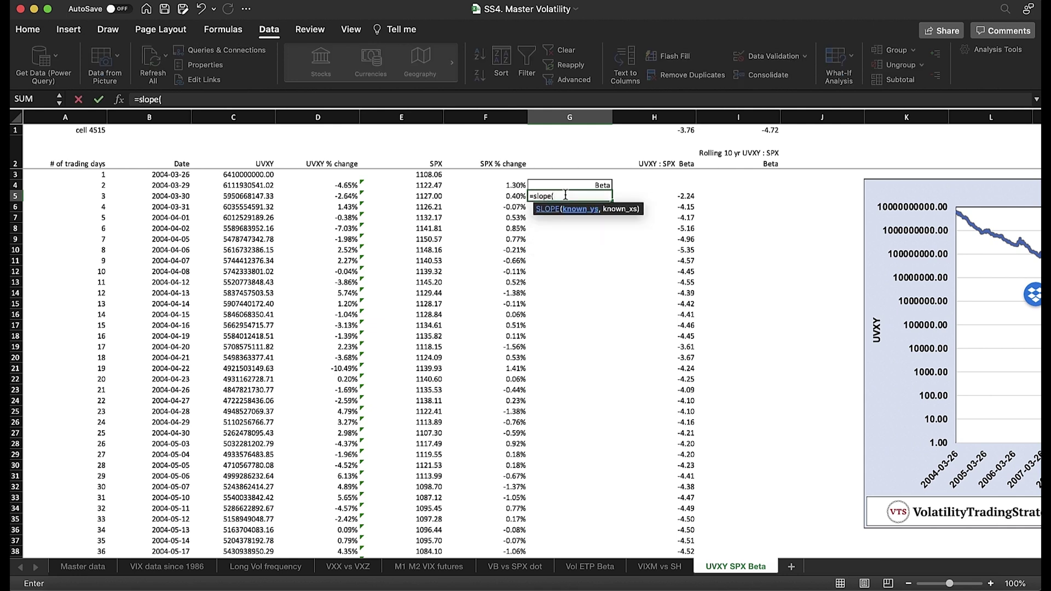
pyautogui.moveTo(345, 185); pyautogui.dragTo(345, 336)
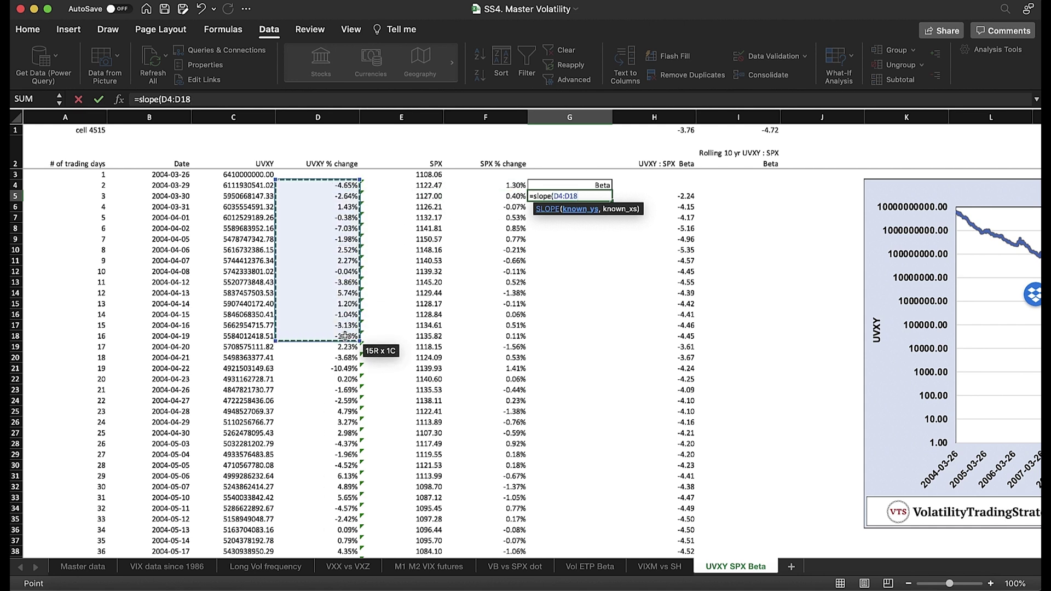
pyautogui.press('BackSpace')
pyautogui.press('BackSpace')
pyautogui.write('4515')
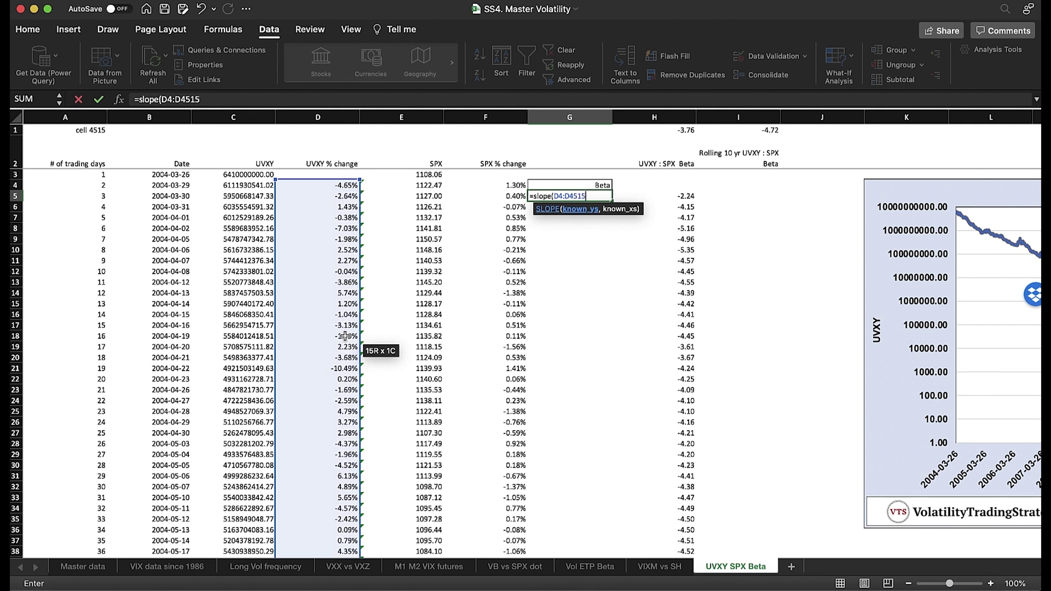
pyautogui.write(',')
pyautogui.moveTo(487, 186); pyautogui.dragTo(500, 382)
pyautogui.press('BackSpace')
pyautogui.press('BackSpace')
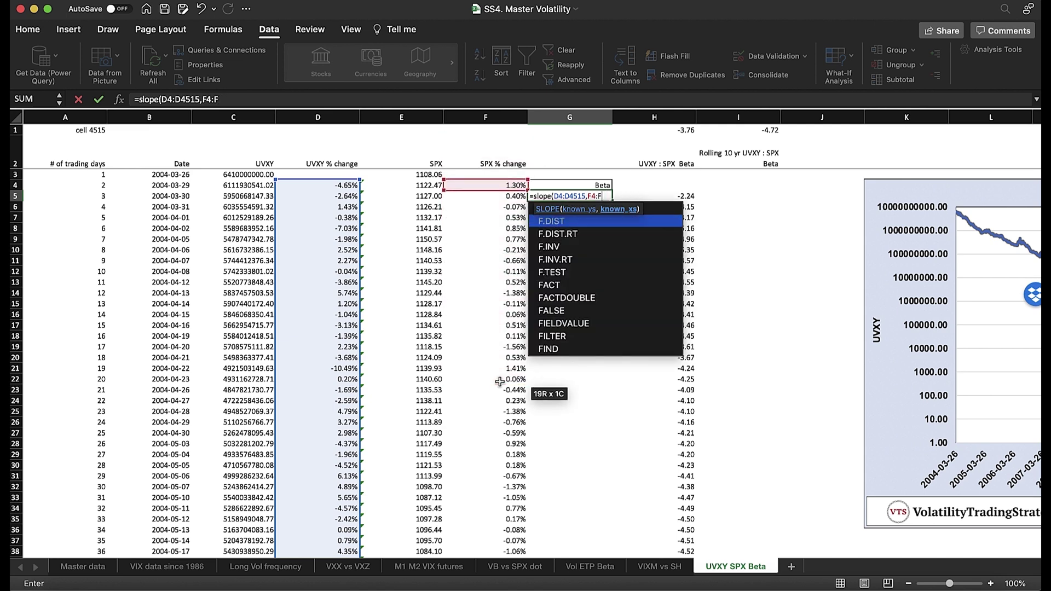
pyautogui.write('4515')
pyautogui.press('Return')
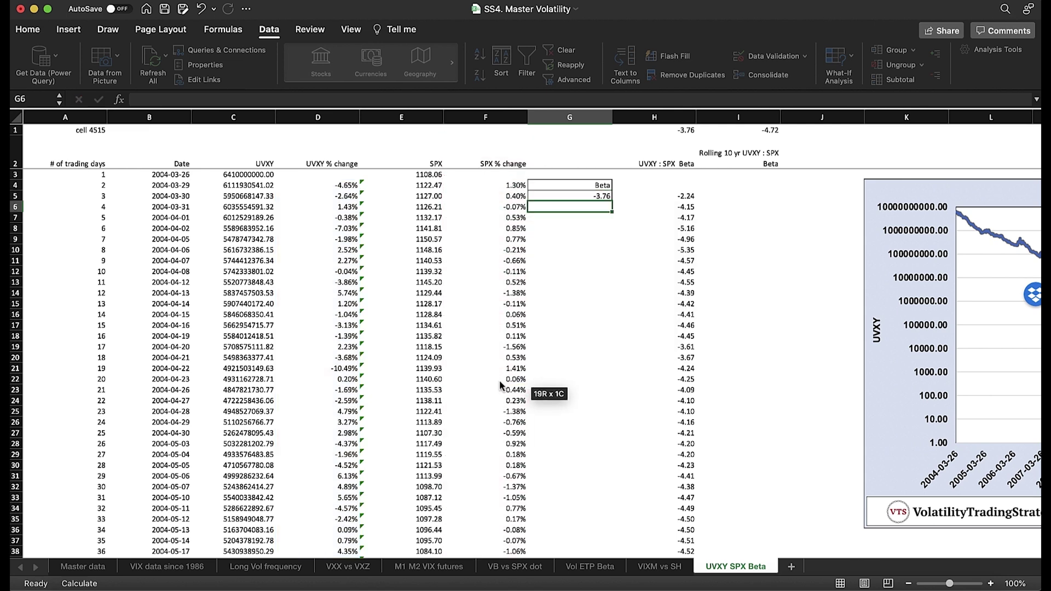
# Check G5's SLOPE formula, then scroll right to the rolling 10-year 1.5x leverage beta chart
pyautogui.click(574, 196)
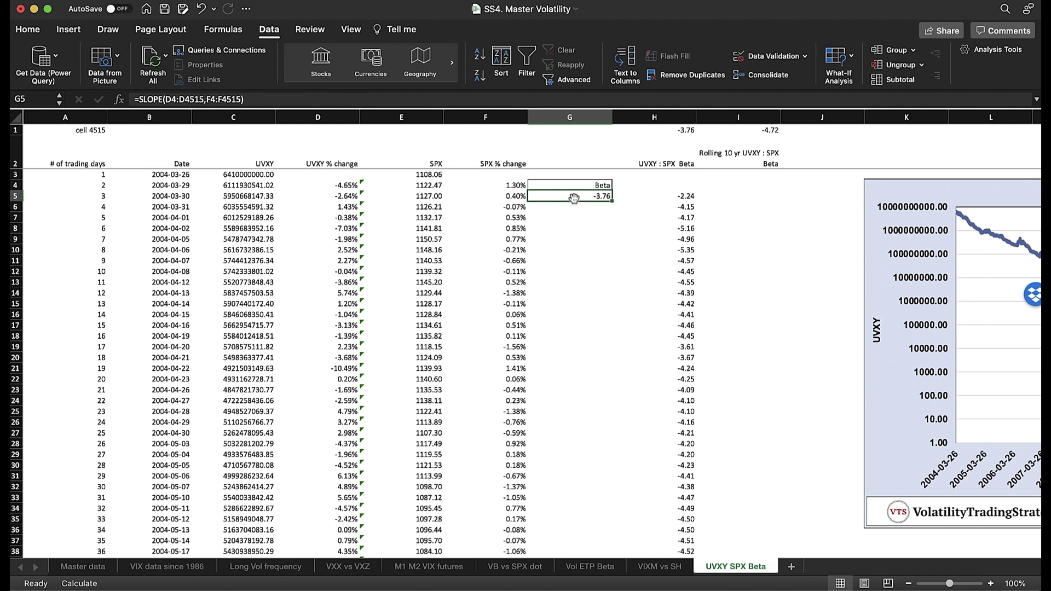
pyautogui.hscroll(15, 539, 340)
pyautogui.hscroll(3, 539, 340)
pyautogui.hscroll(-1, 540, 340)
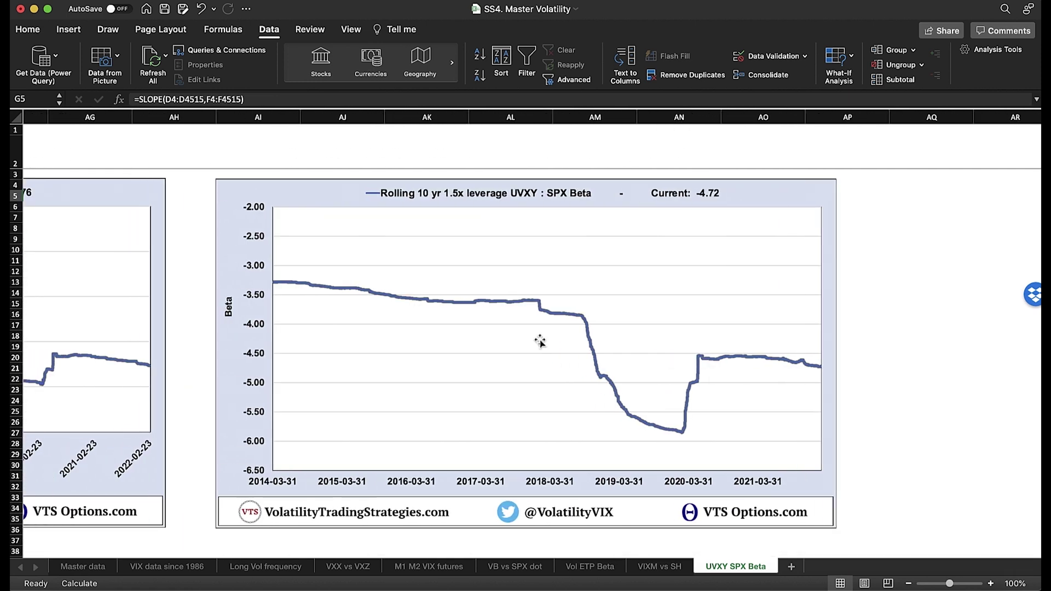